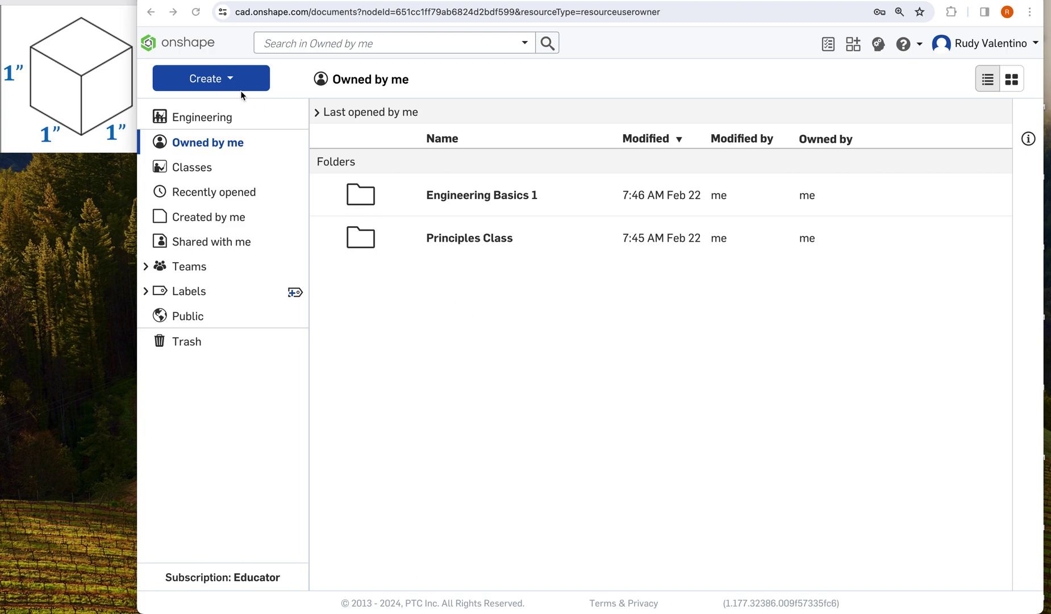
# Create a folder named "Lesson 2.2" in the Engineering space.
pyautogui.click(197, 42)
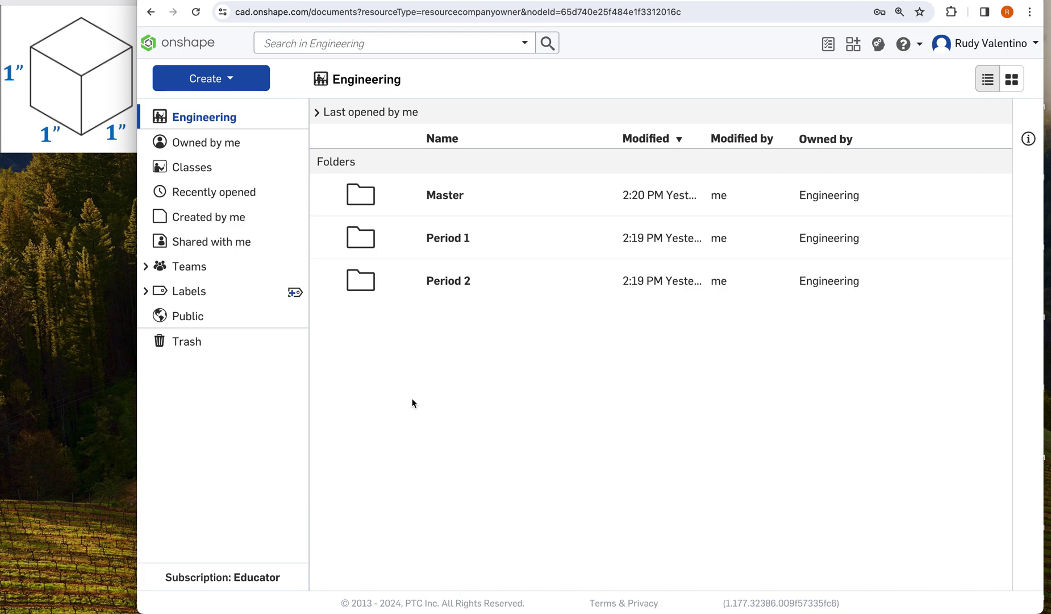
pyautogui.click(234, 80)
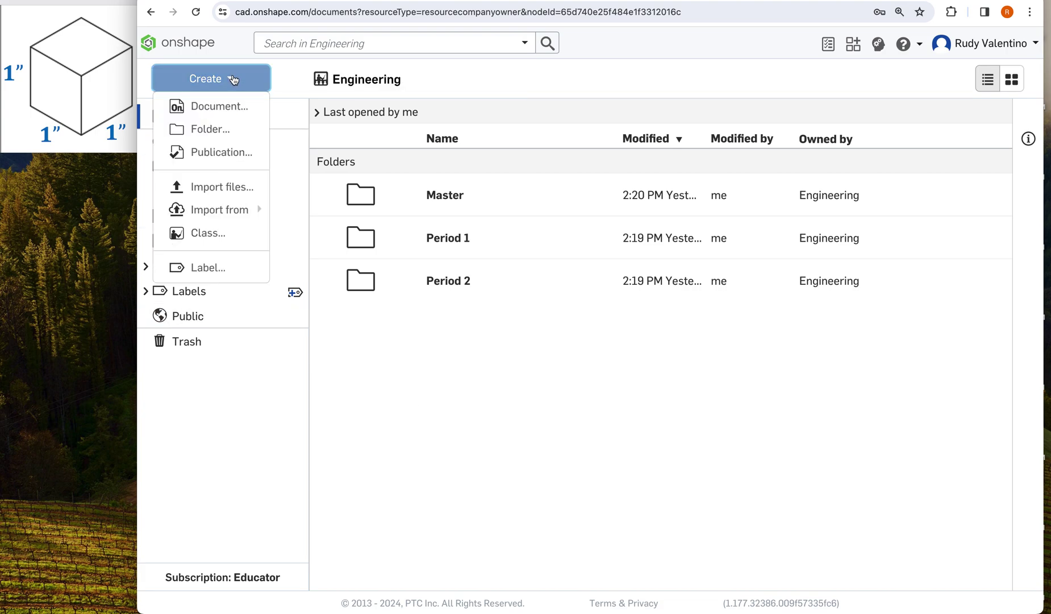
pyautogui.click(230, 129)
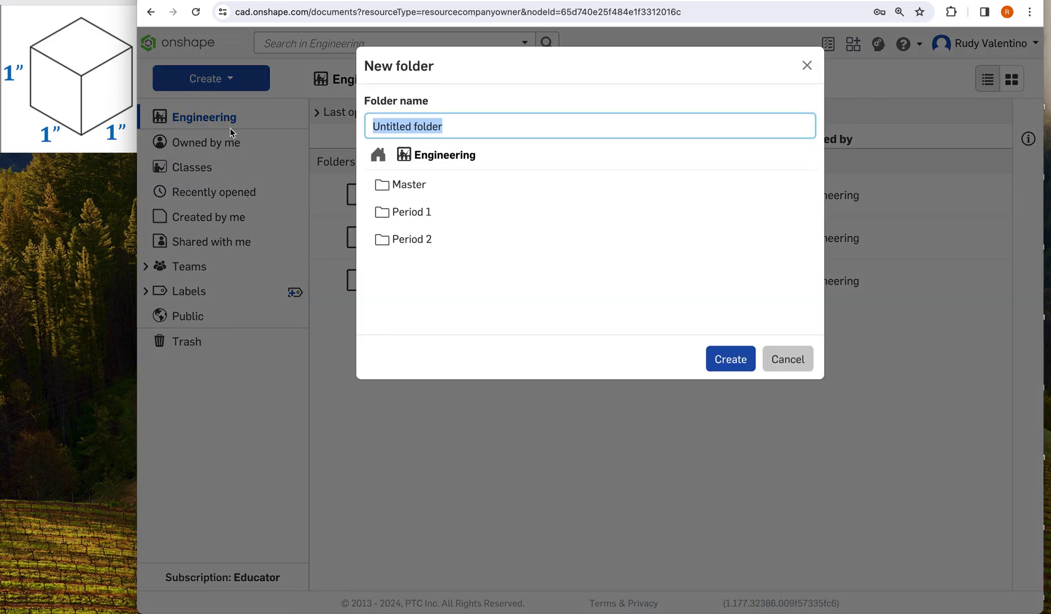
pyautogui.write('Lesson ')
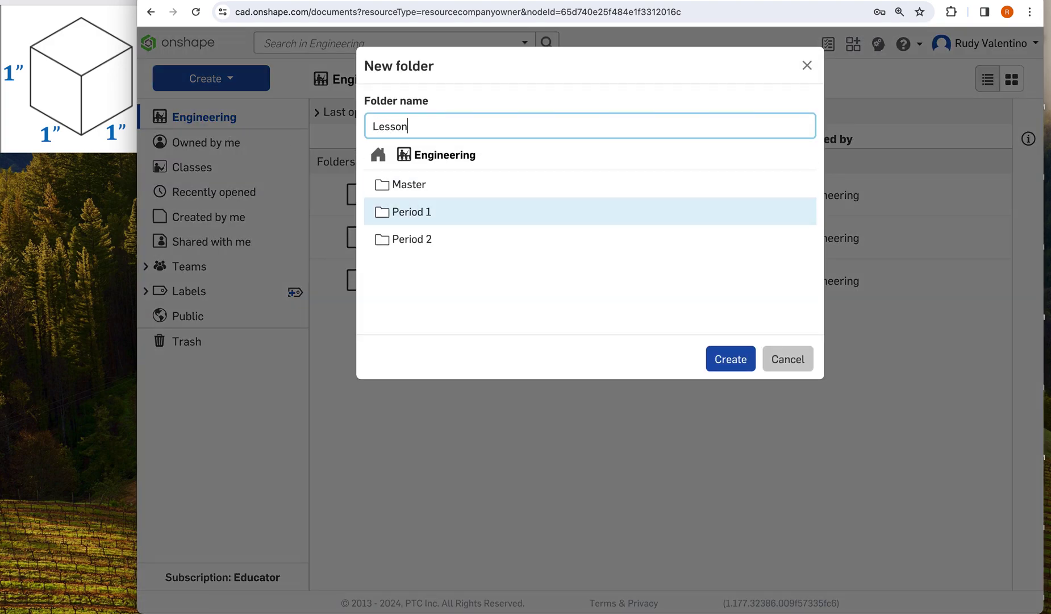
pyautogui.write('2.2')
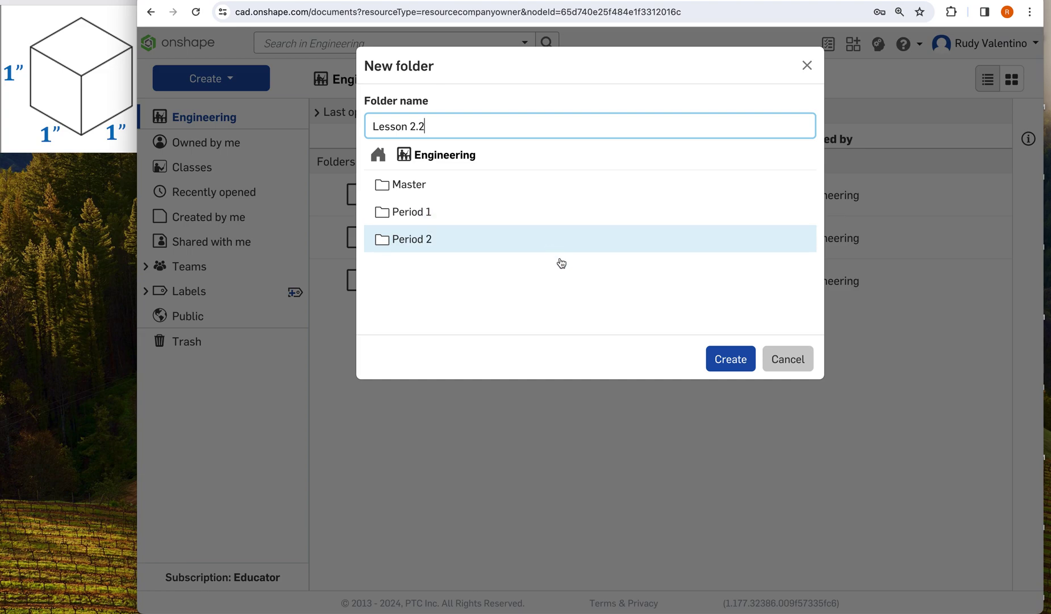
pyautogui.click(723, 358)
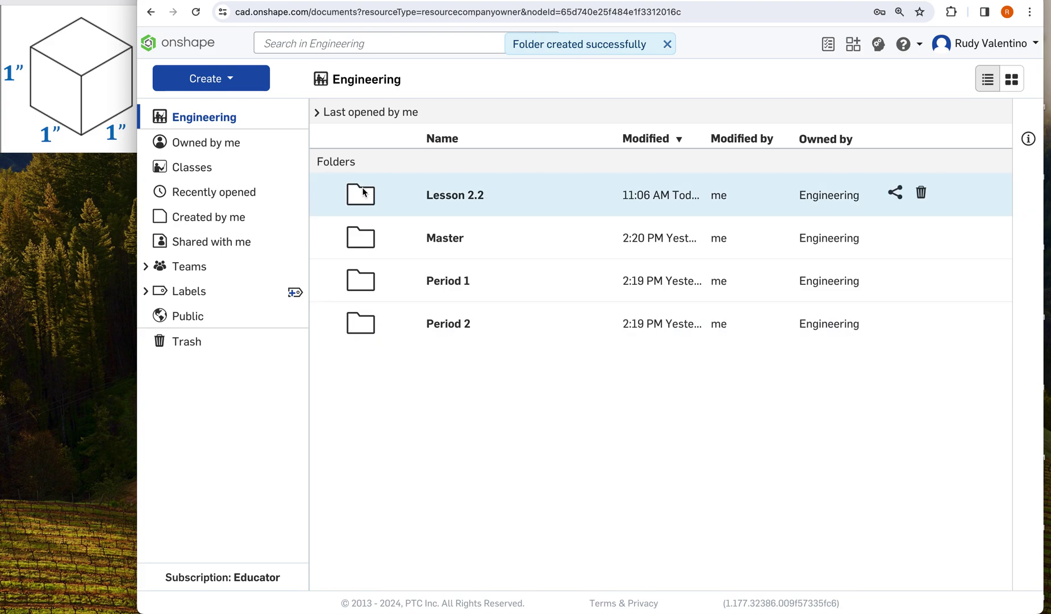
# Create a new document named "Box_LastName" inside the Lesson 2.2 folder.
pyautogui.click(362, 193)
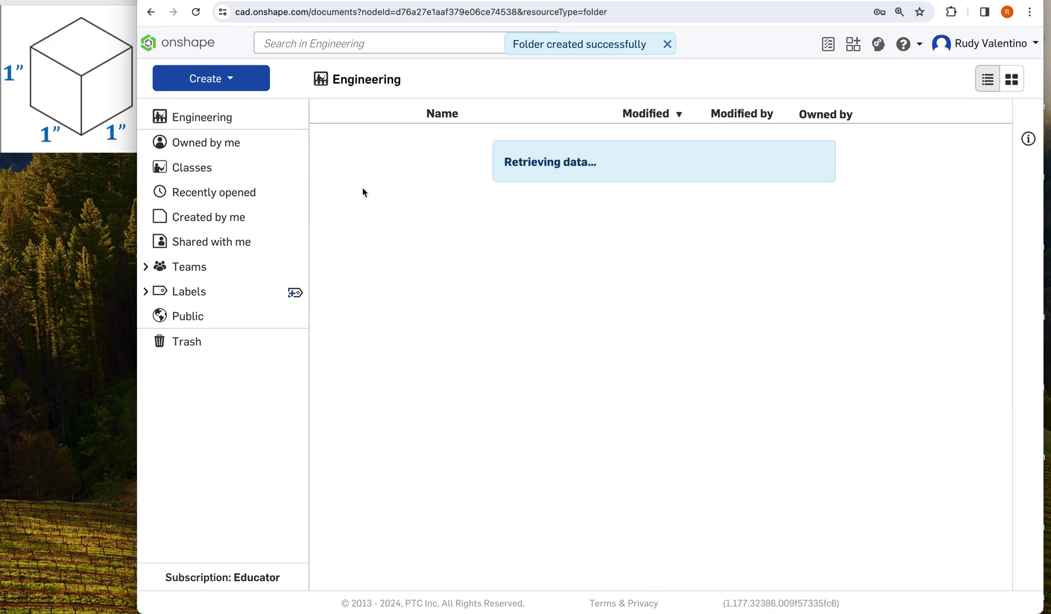
pyautogui.click(245, 77)
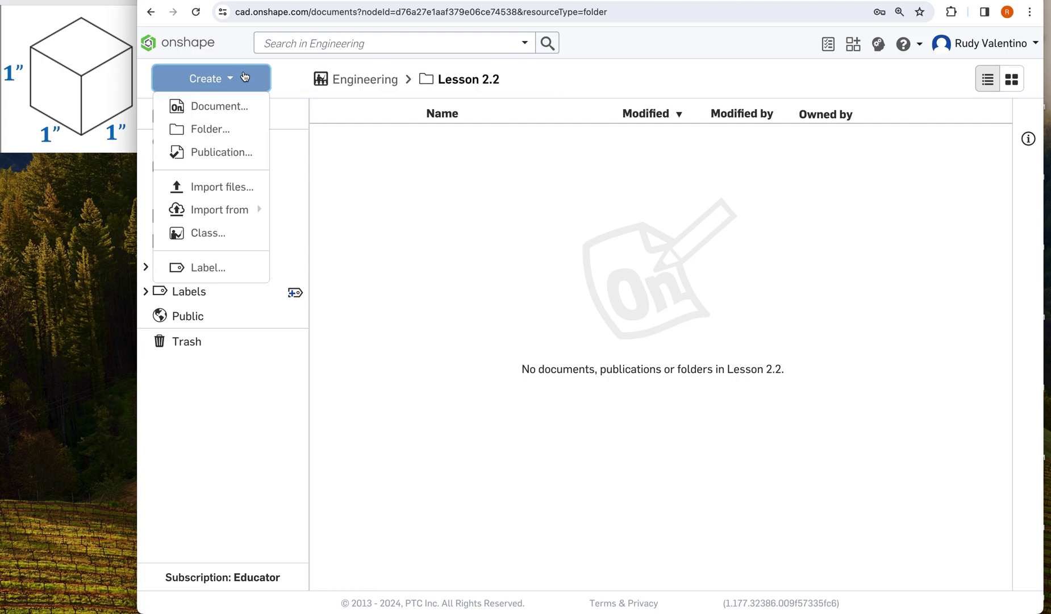
pyautogui.click(235, 107)
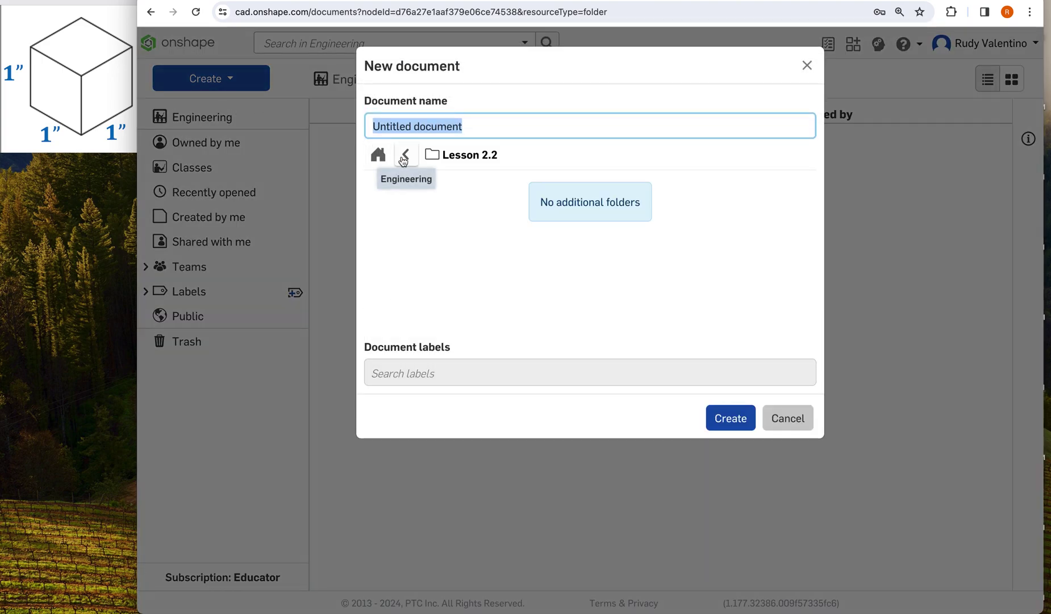
pyautogui.write('Box')
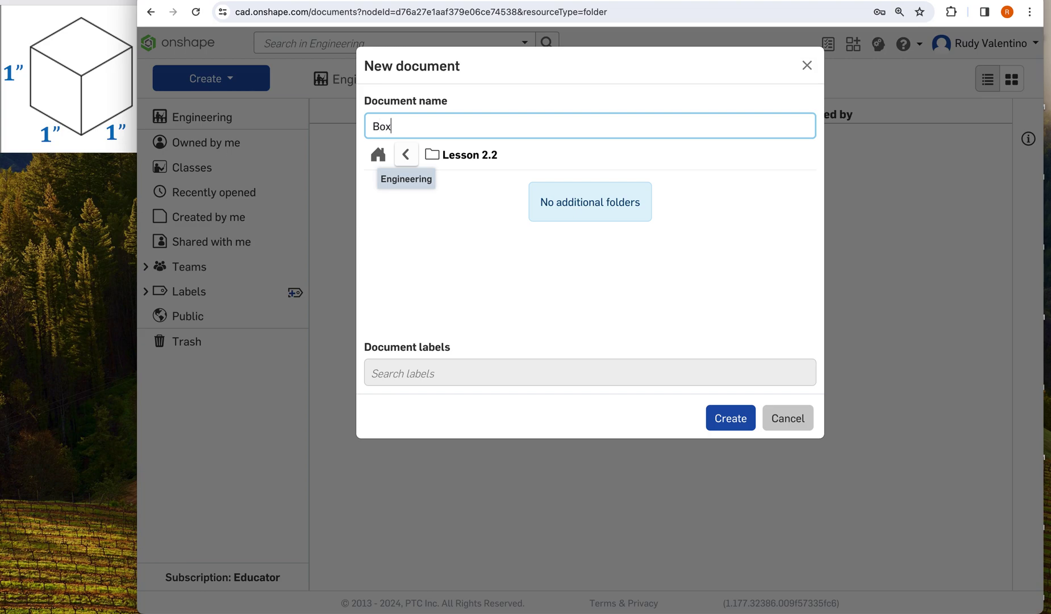
pyautogui.write('_LastName')
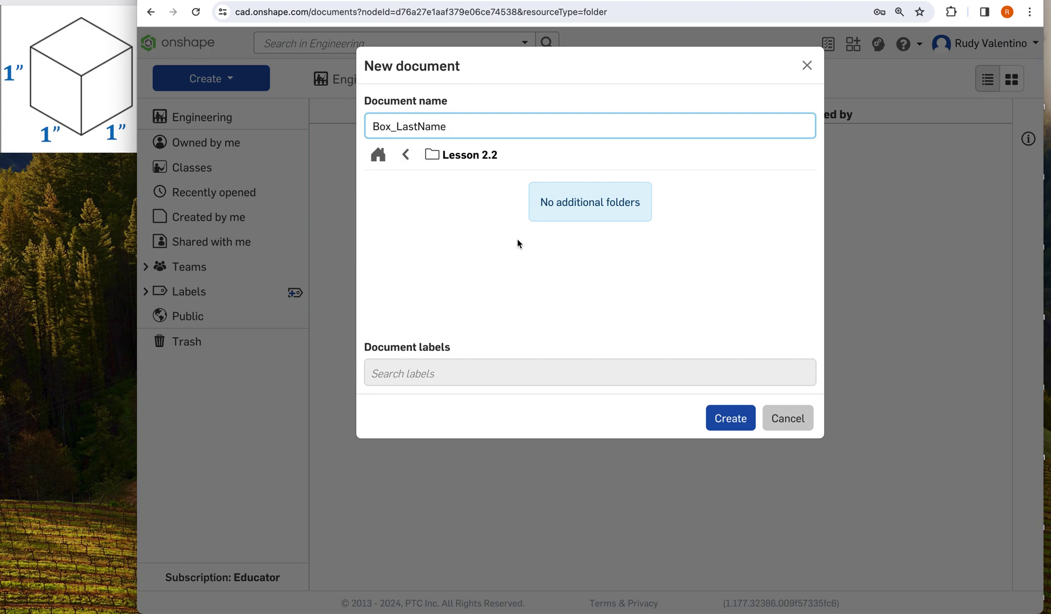
pyautogui.click(724, 417)
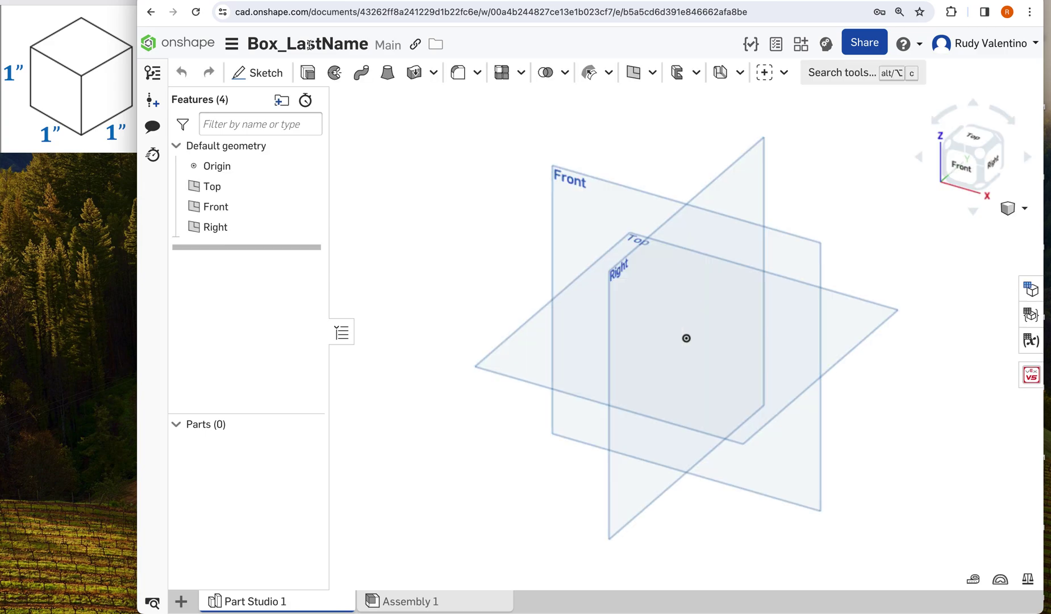
# Configure the workspace units with Inch as the default length unit and 0.123 as its display decimals.
pyautogui.click(233, 44)
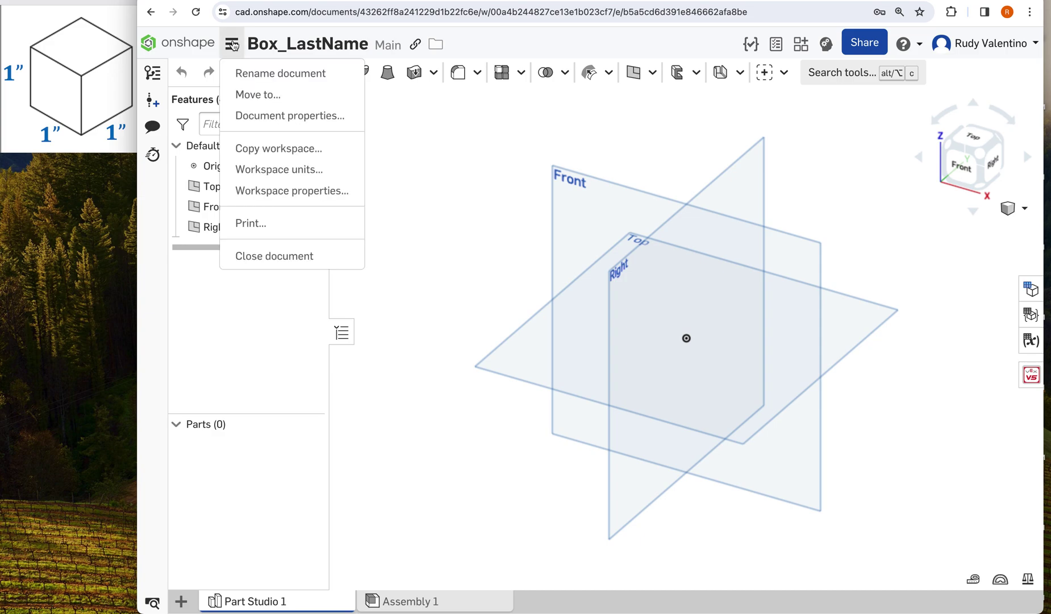
pyautogui.click(268, 168)
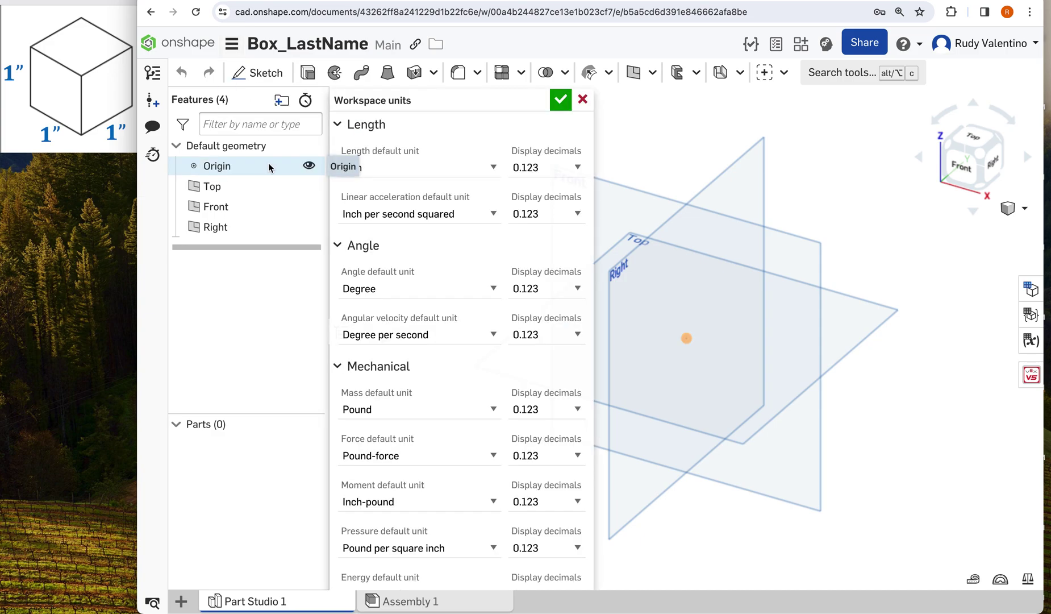
pyautogui.click(453, 171)
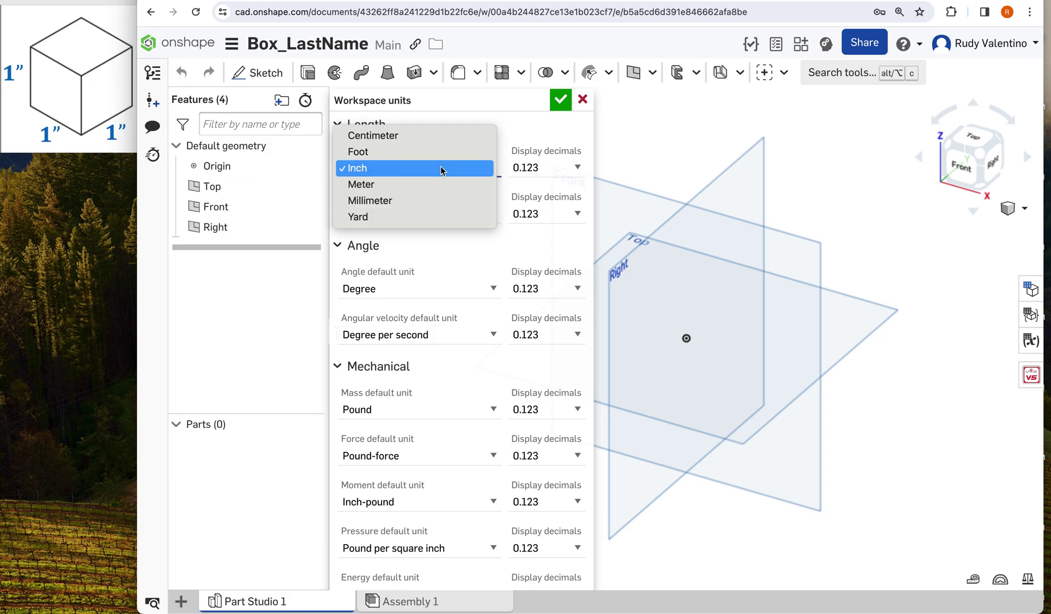
pyautogui.click(430, 167)
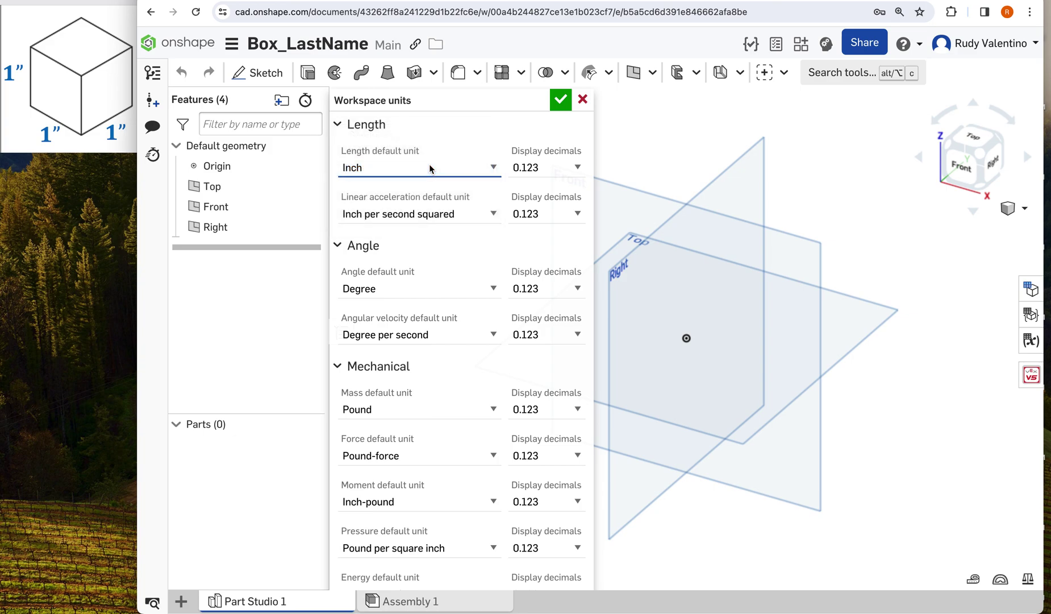
pyautogui.click(544, 171)
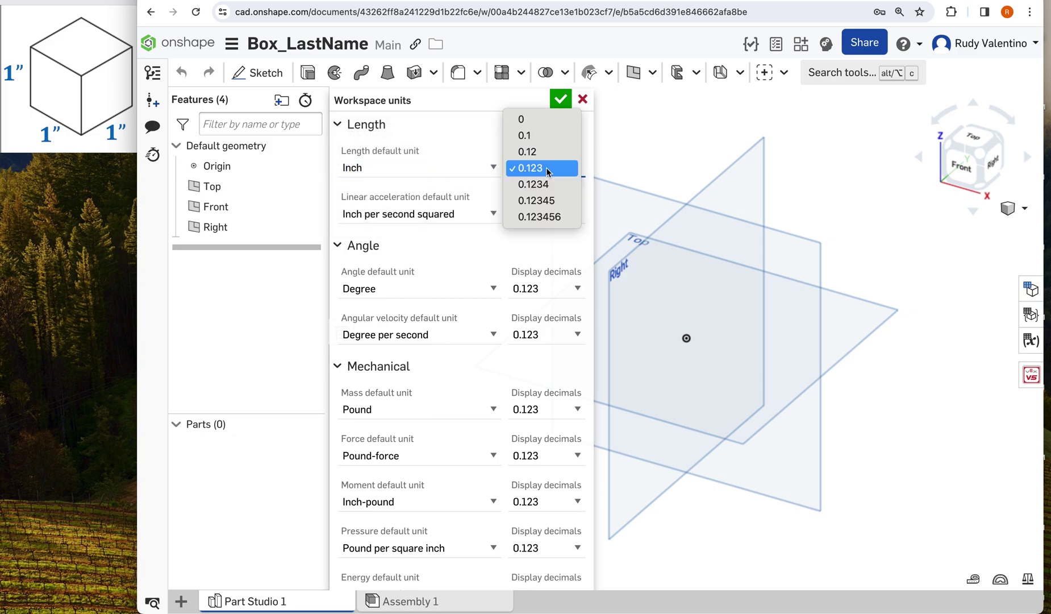
pyautogui.click(548, 169)
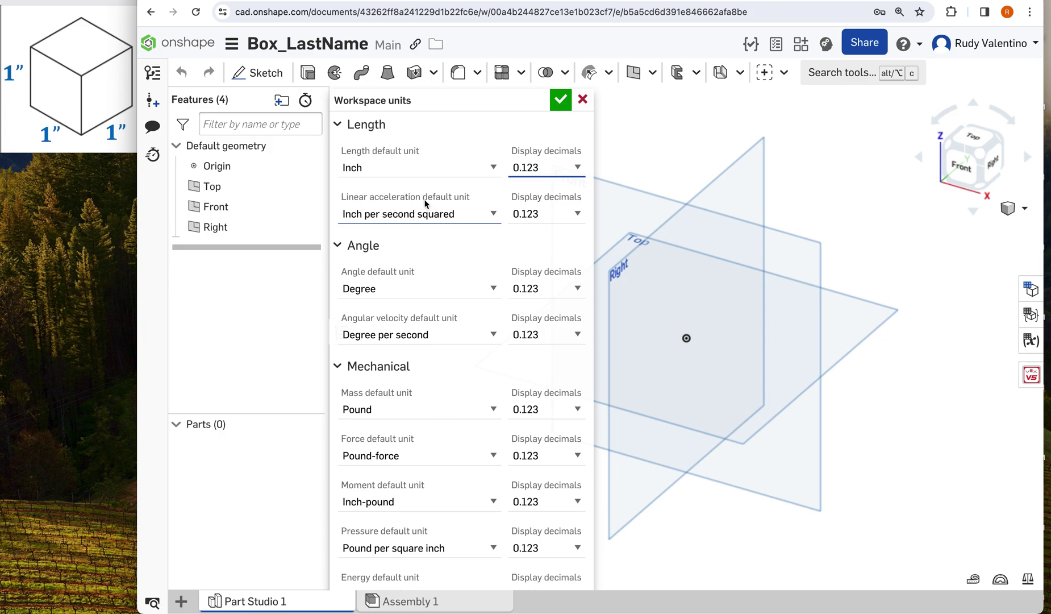
pyautogui.click(559, 101)
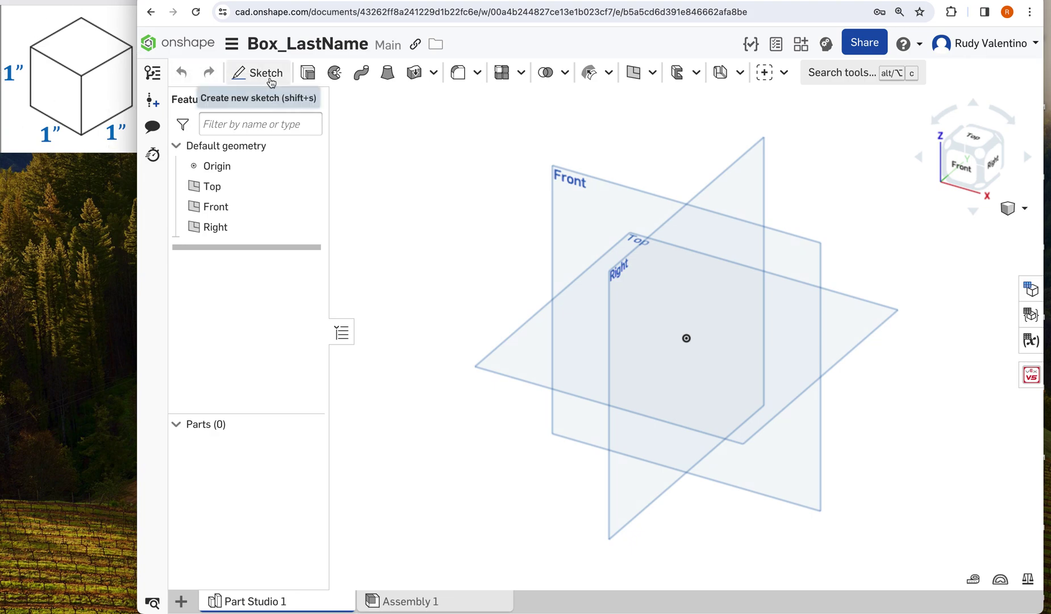
# Start a new sketch on the Top plane and view it straight from the top.
pyautogui.click(271, 82)
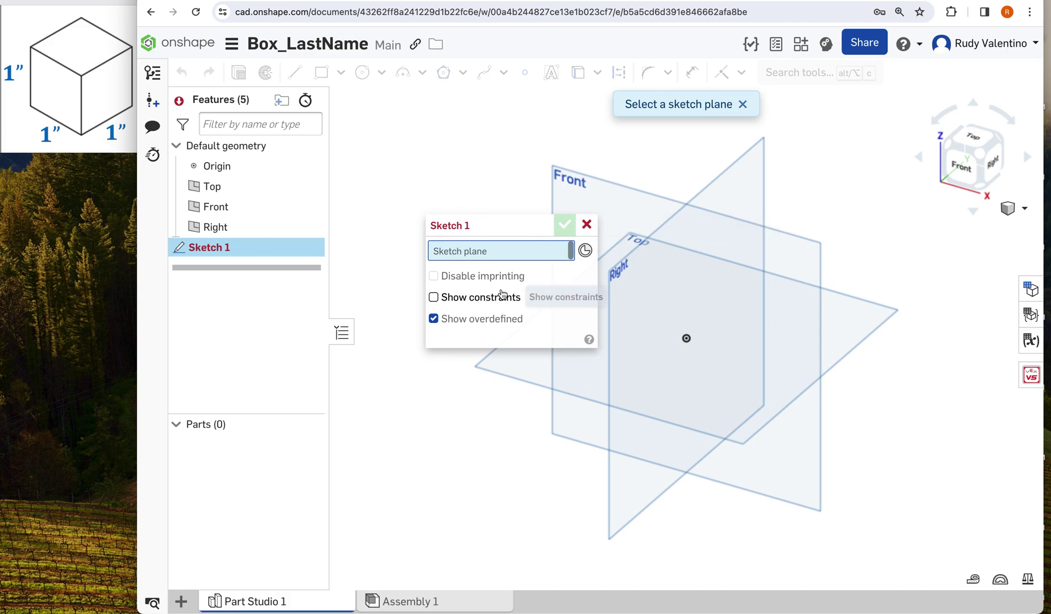
pyautogui.click(976, 141)
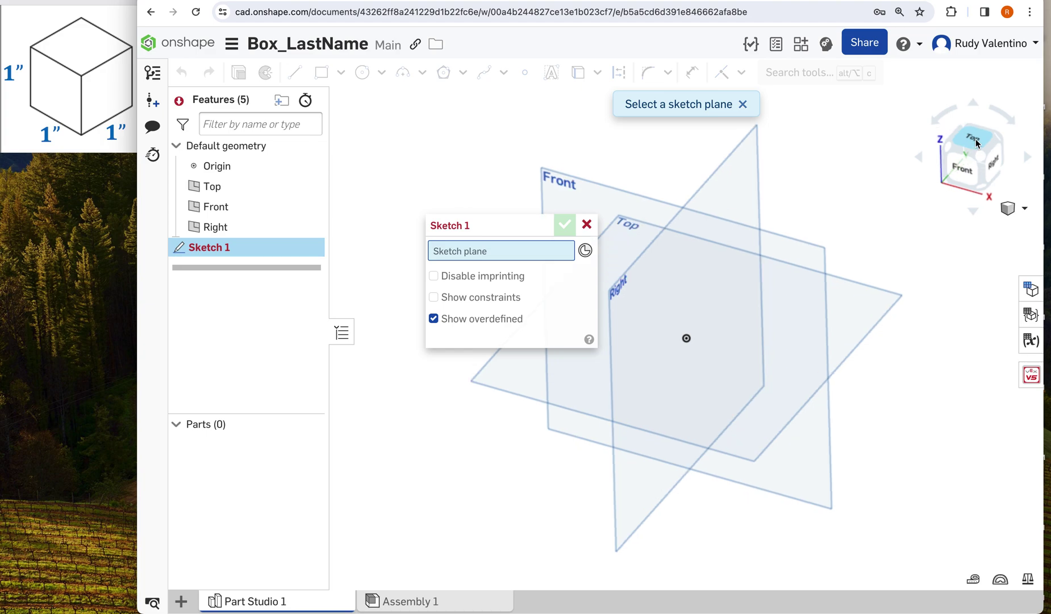
pyautogui.click(857, 158)
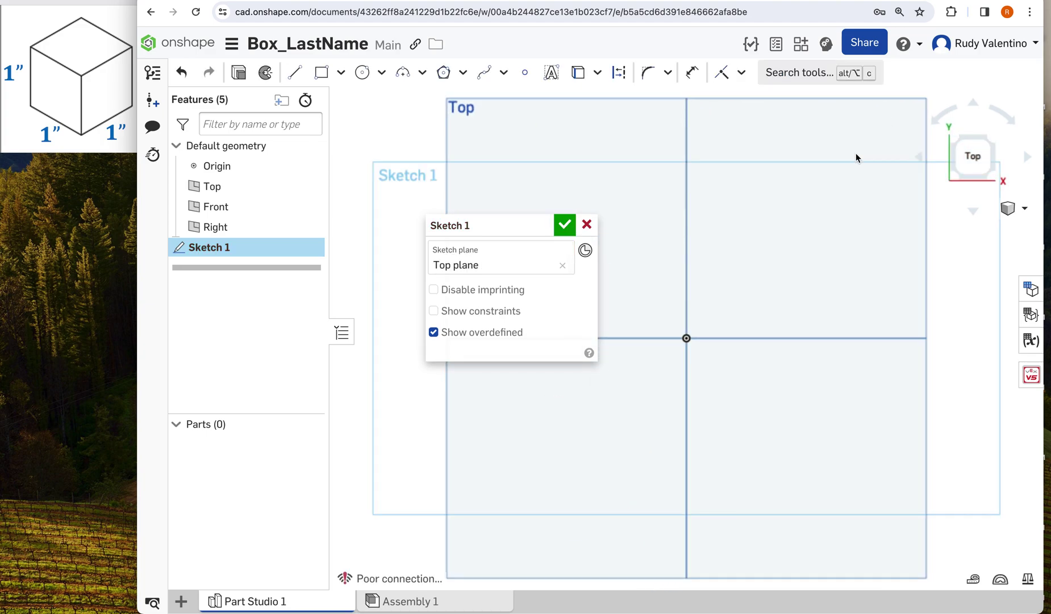
pyautogui.moveTo(527, 221); pyautogui.dragTo(476, 162)
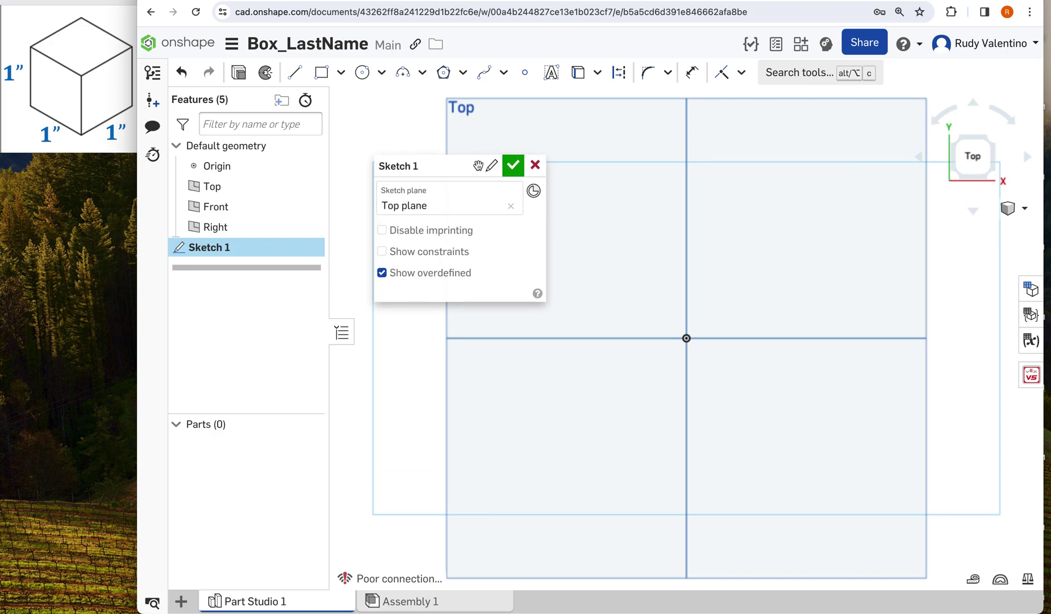
pyautogui.click(952, 137)
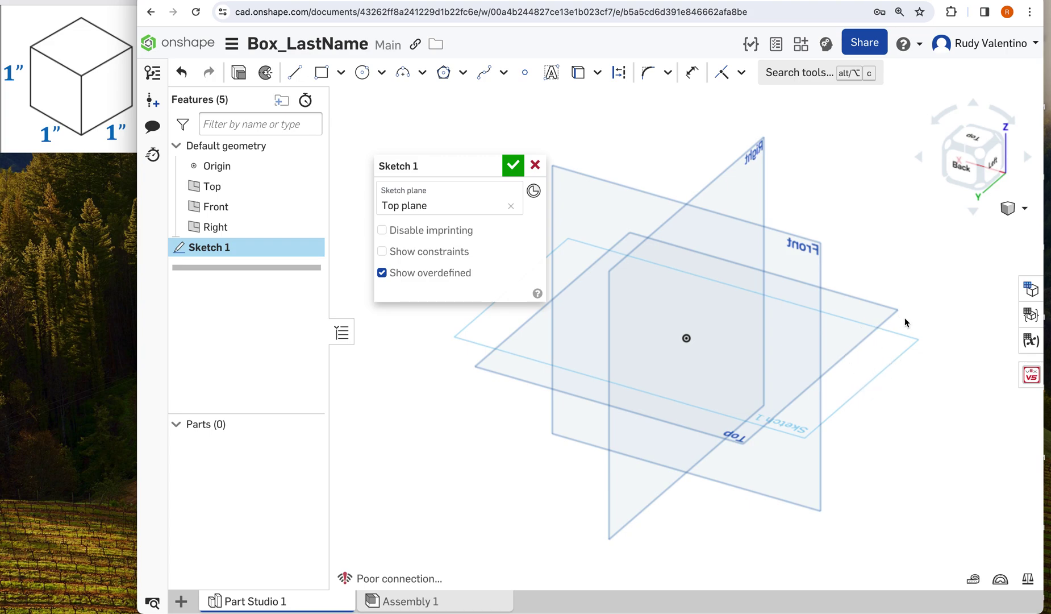
pyautogui.click(975, 143)
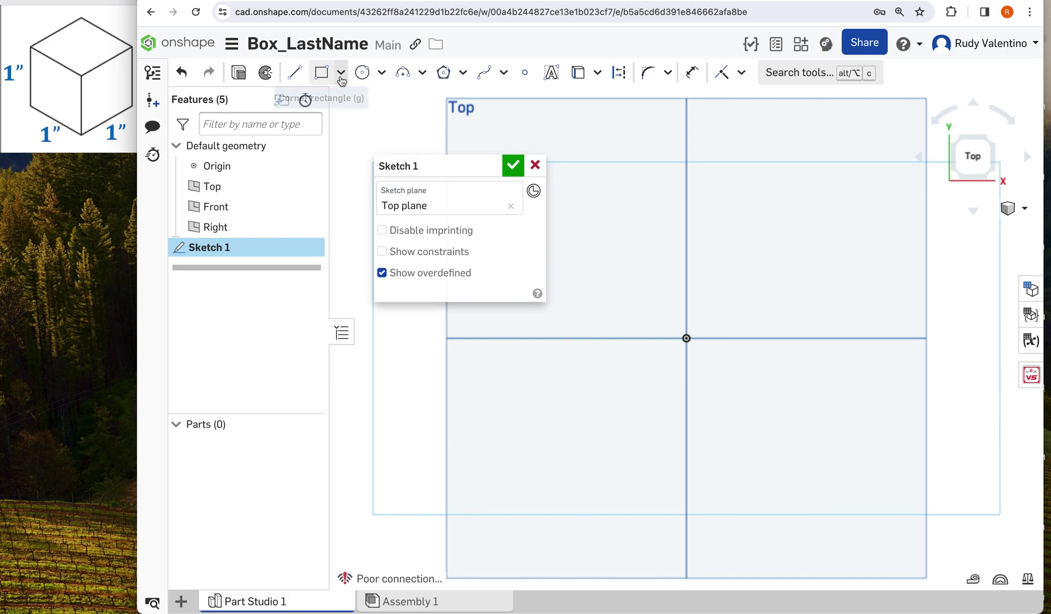
# Draw a corner rectangle starting at the origin and set its width and height to 1 inch each.
pyautogui.click(341, 79)
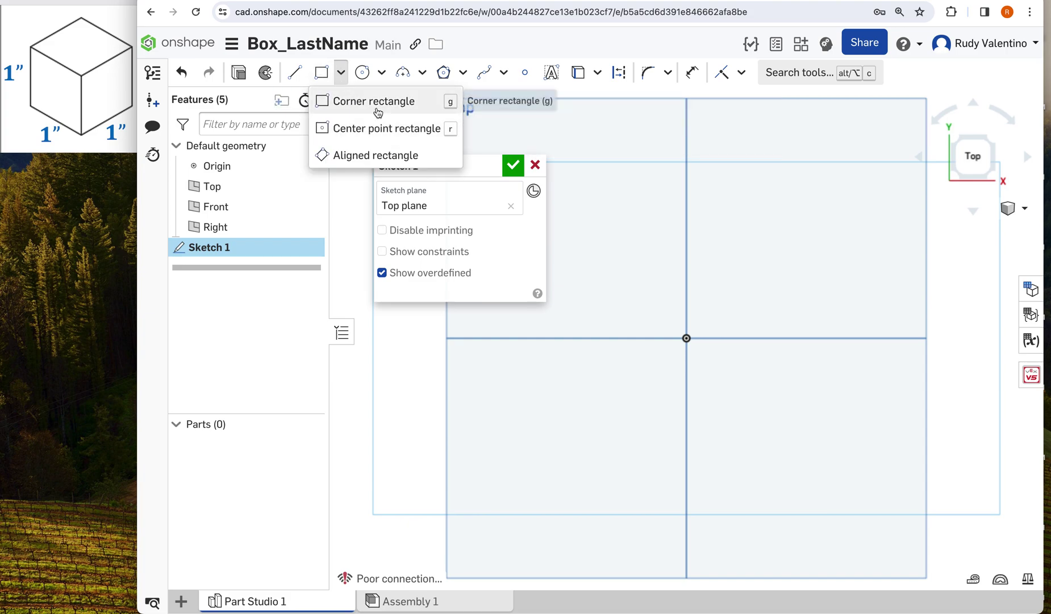
pyautogui.click(373, 101)
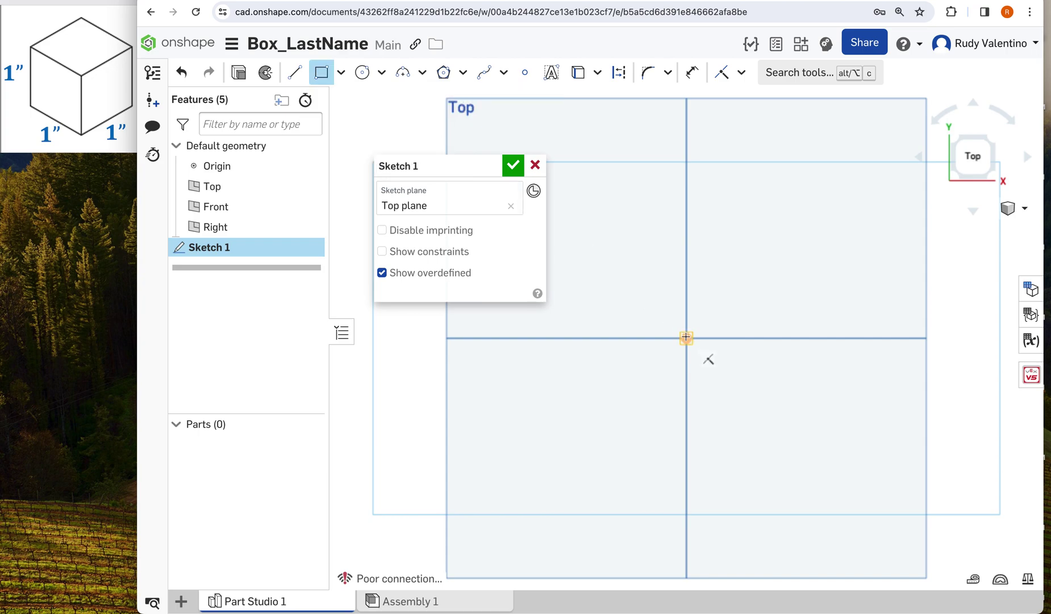
pyautogui.click(685, 337)
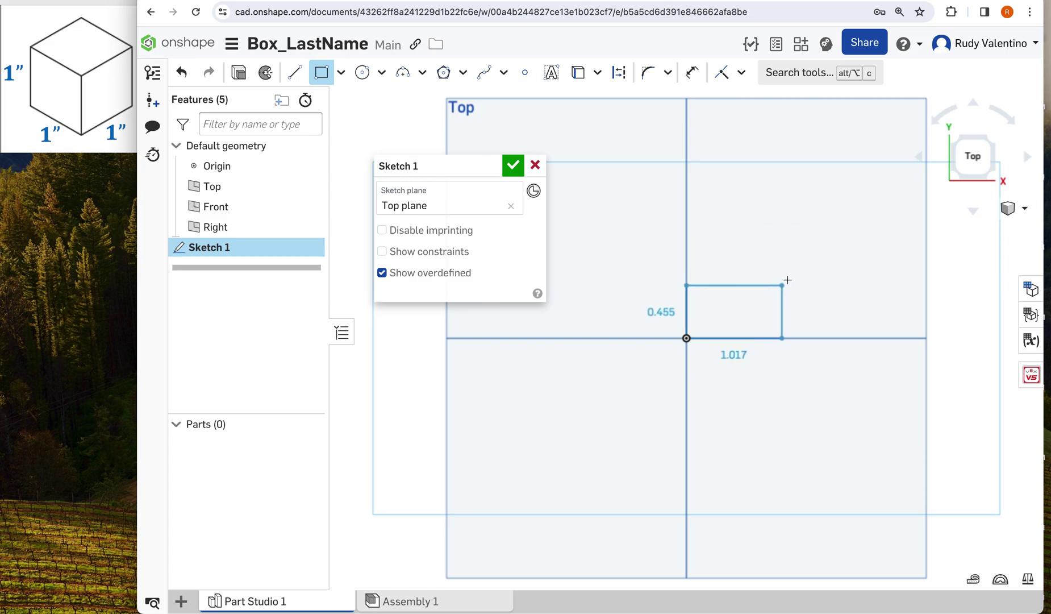
pyautogui.click(834, 211)
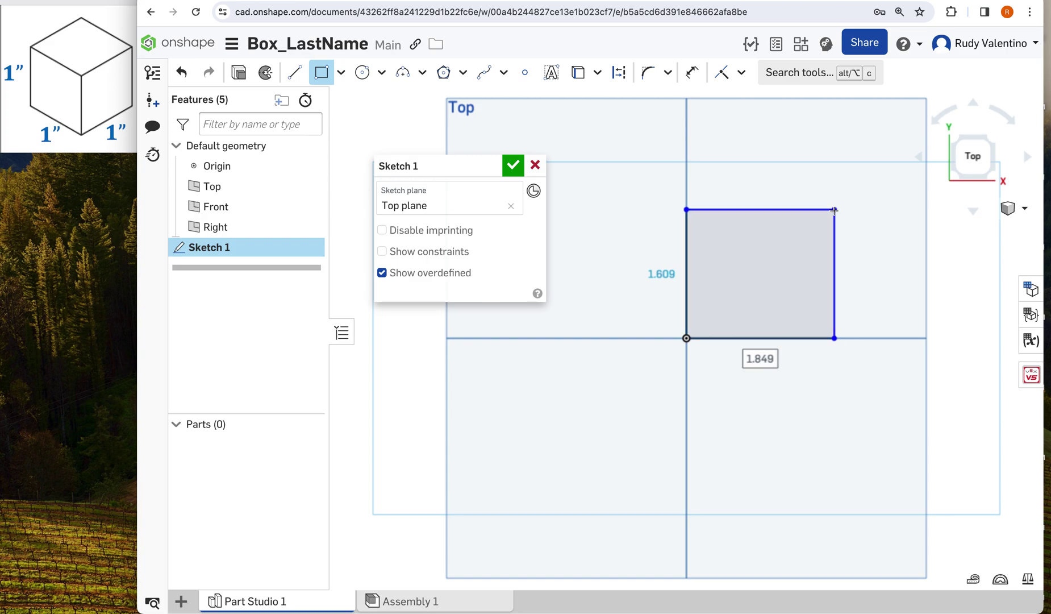
pyautogui.write('1')
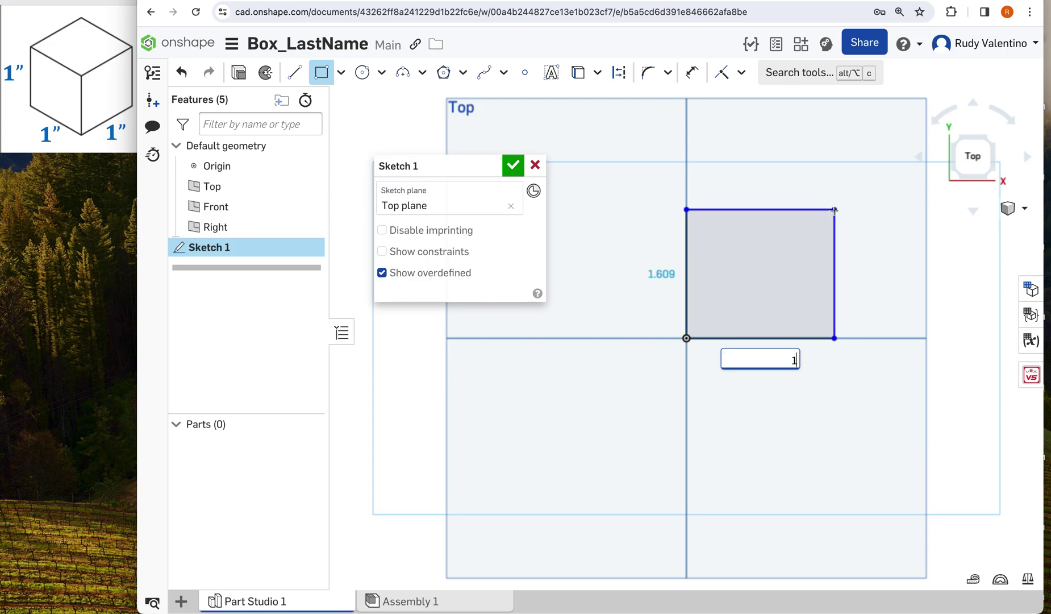
pyautogui.press('Return')
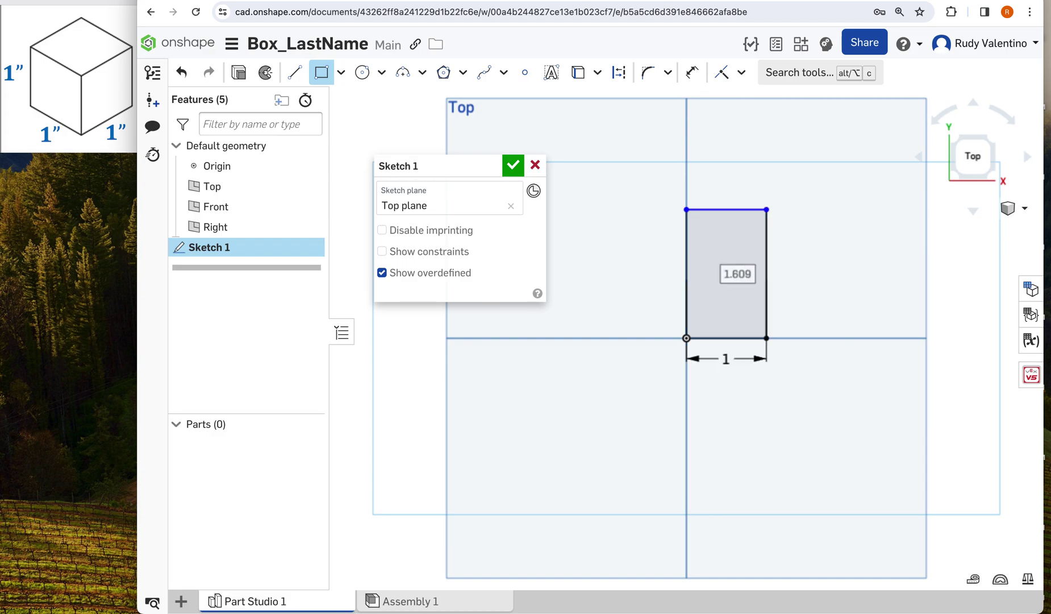
pyautogui.write('1')
pyautogui.press('Return')
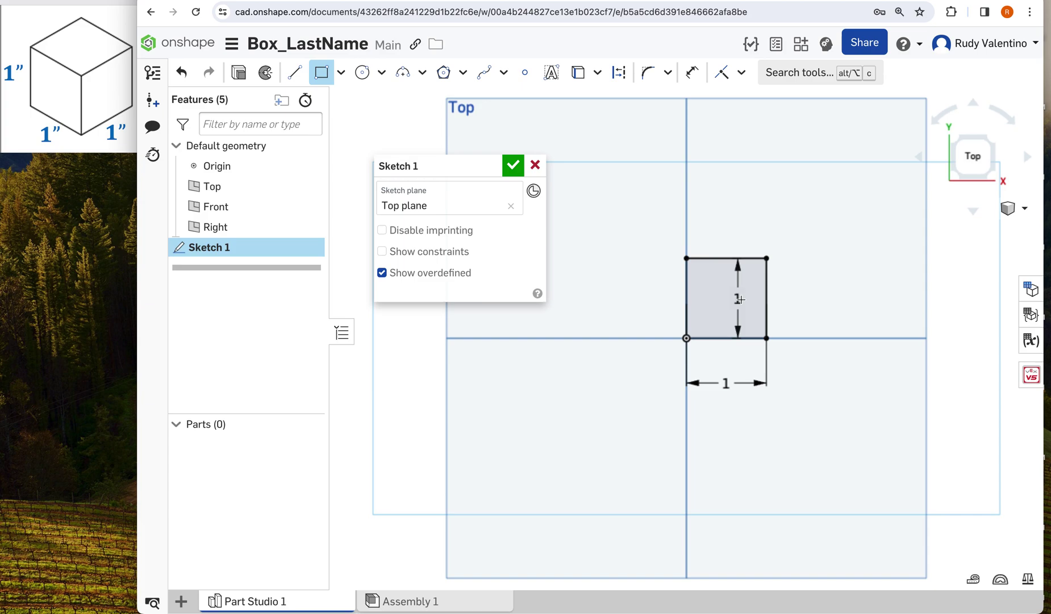
pyautogui.press('Escape')
# Reposition the square's height dimension just outside its right edge and its width dimension closer below the bottom edge.
pyautogui.moveTo(757, 300); pyautogui.dragTo(779, 301)
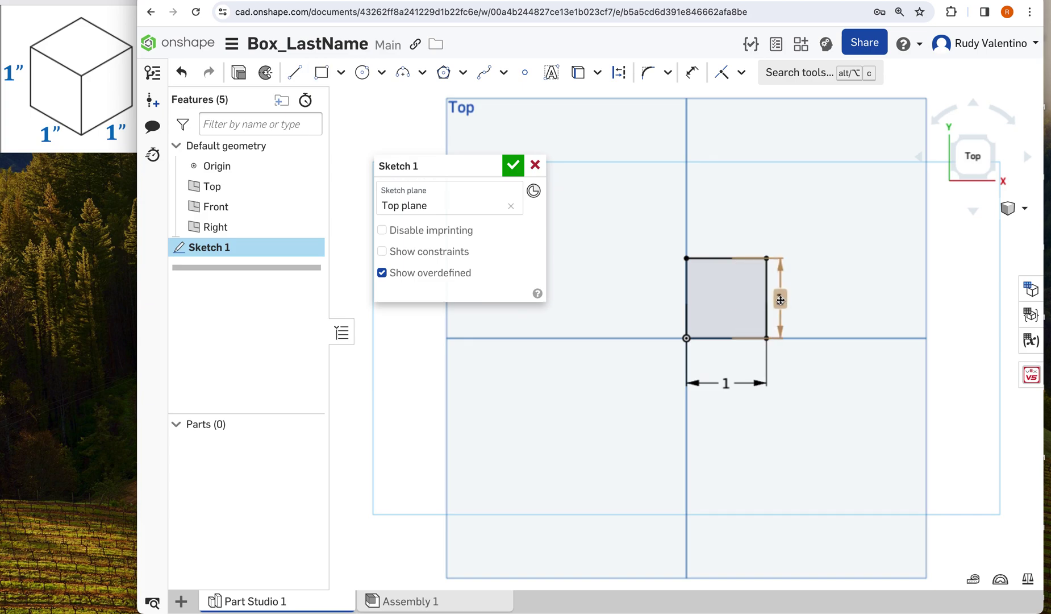
pyautogui.moveTo(726, 383); pyautogui.dragTo(727, 358)
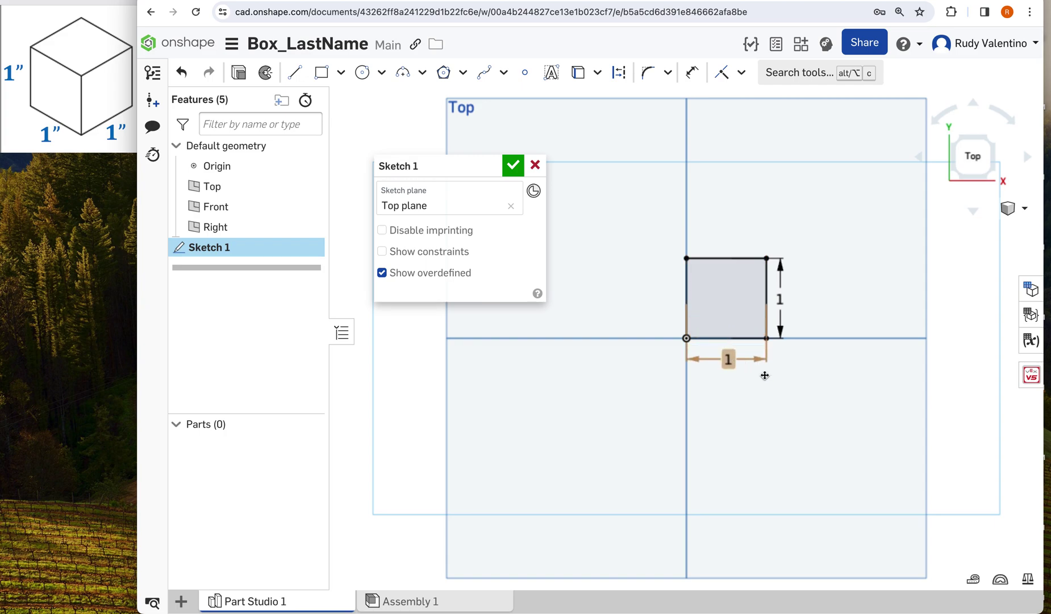
pyautogui.moveTo(501, 170); pyautogui.dragTo(598, 260)
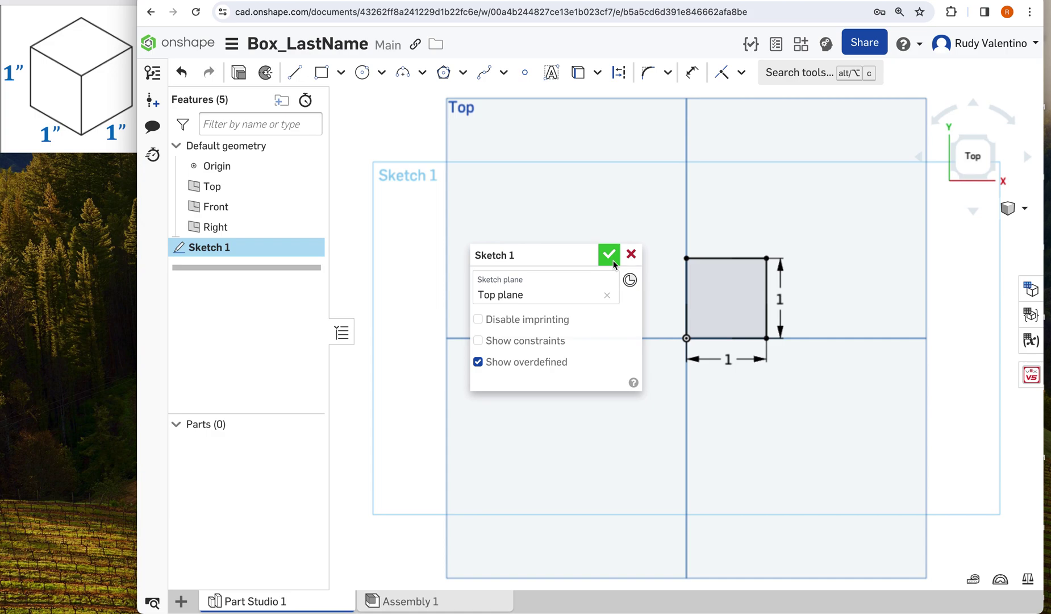
# Finish the square sketch and extrude its region upward as a new solid with a blind depth of 1 inch.
pyautogui.click(613, 260)
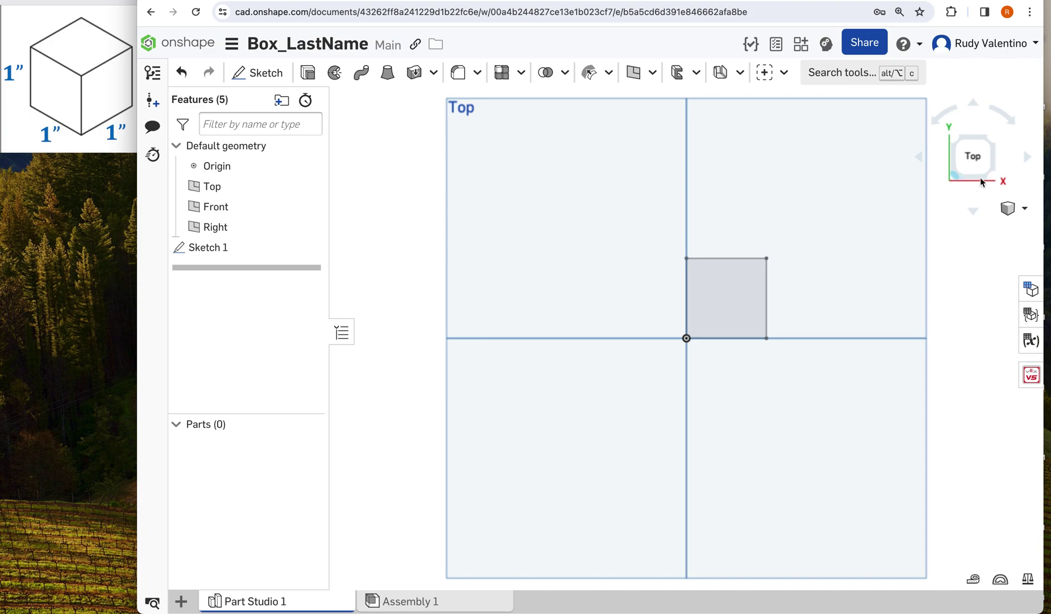
pyautogui.click(995, 142)
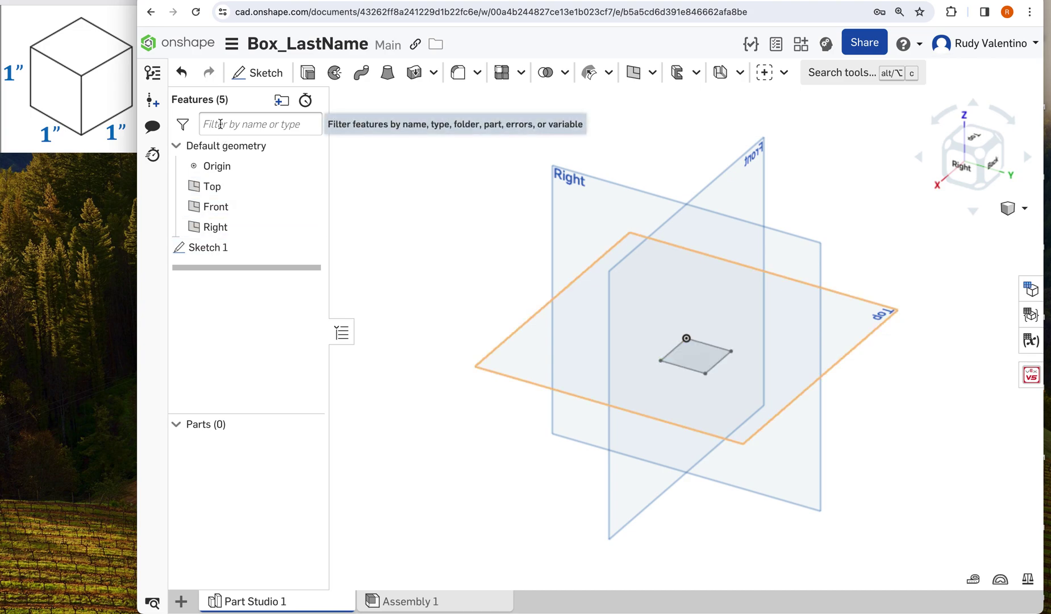
pyautogui.click(309, 74)
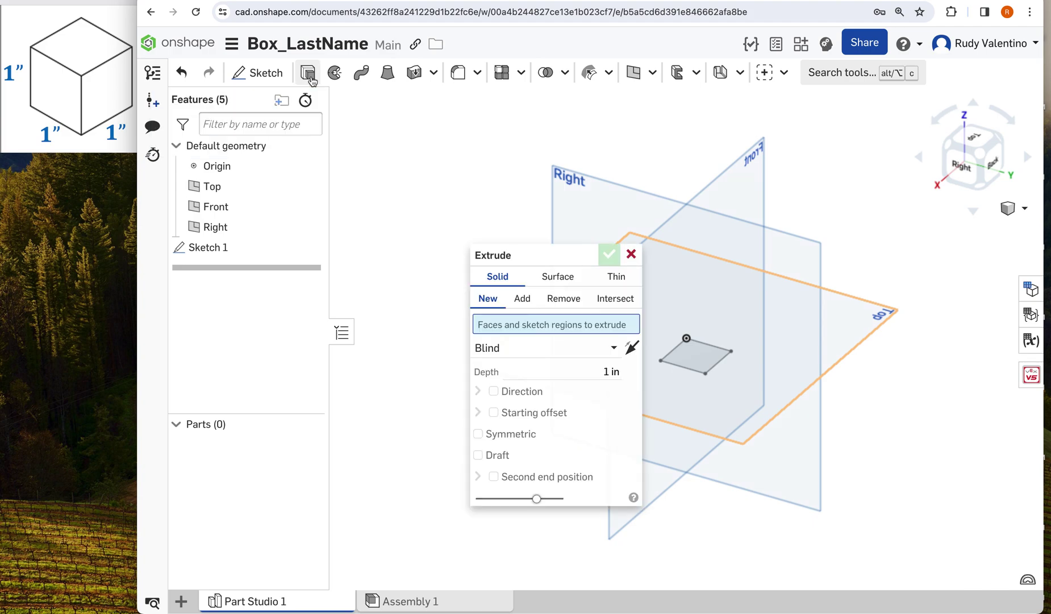
pyautogui.click(693, 353)
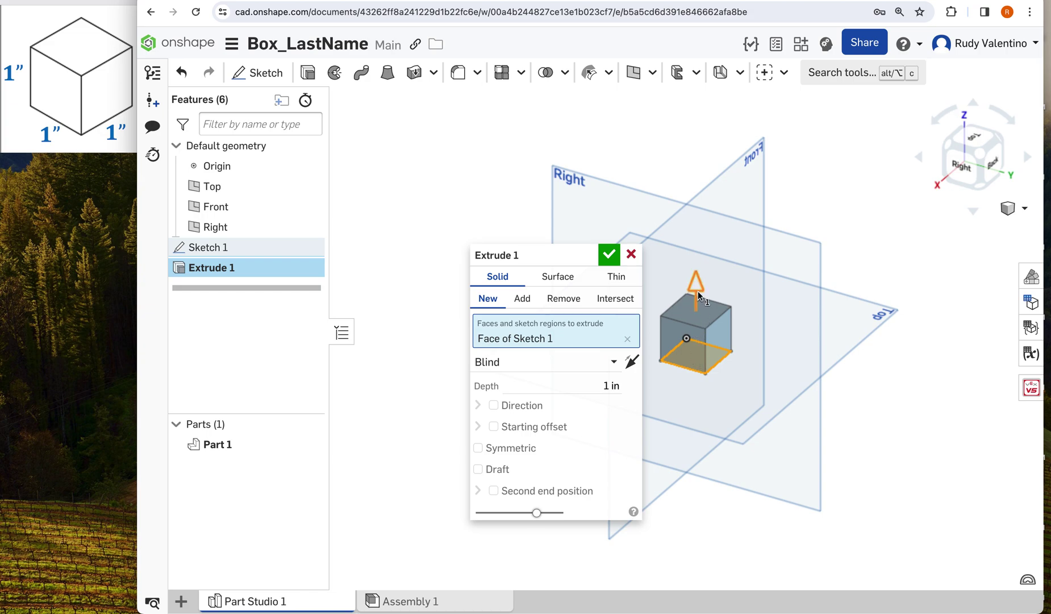
pyautogui.moveTo(697, 285); pyautogui.dragTo(704, 450)
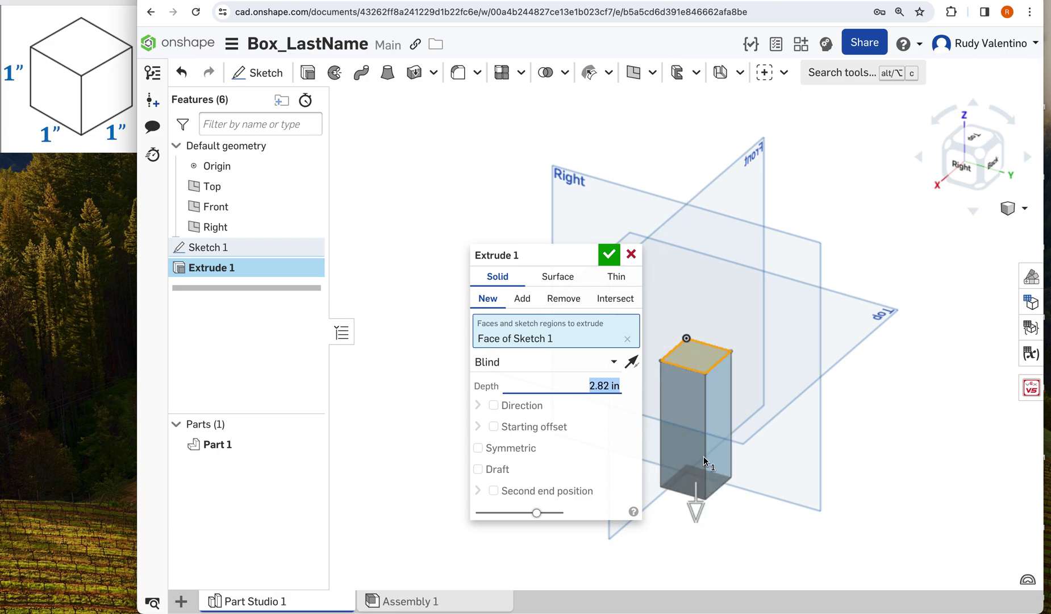
pyautogui.moveTo(696, 510)
pyautogui.mouseDown()
pyautogui.moveTo(863, 463)
pyautogui.moveTo(598, 468)
pyautogui.moveTo(708, 359)
pyautogui.moveTo(706, 302)
pyautogui.mouseUp()
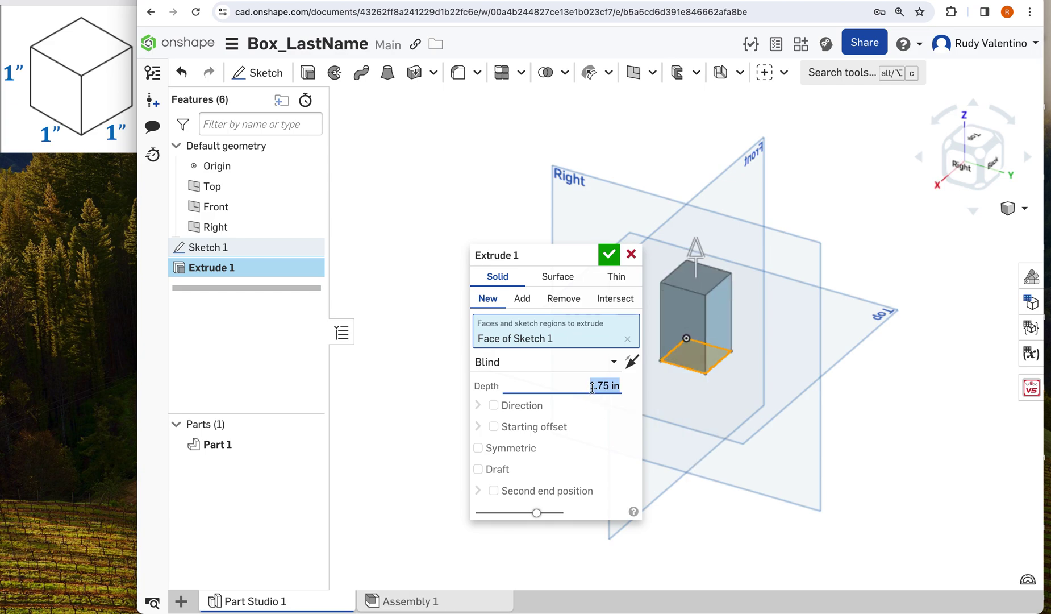
pyautogui.write('1')
pyautogui.press('Return')
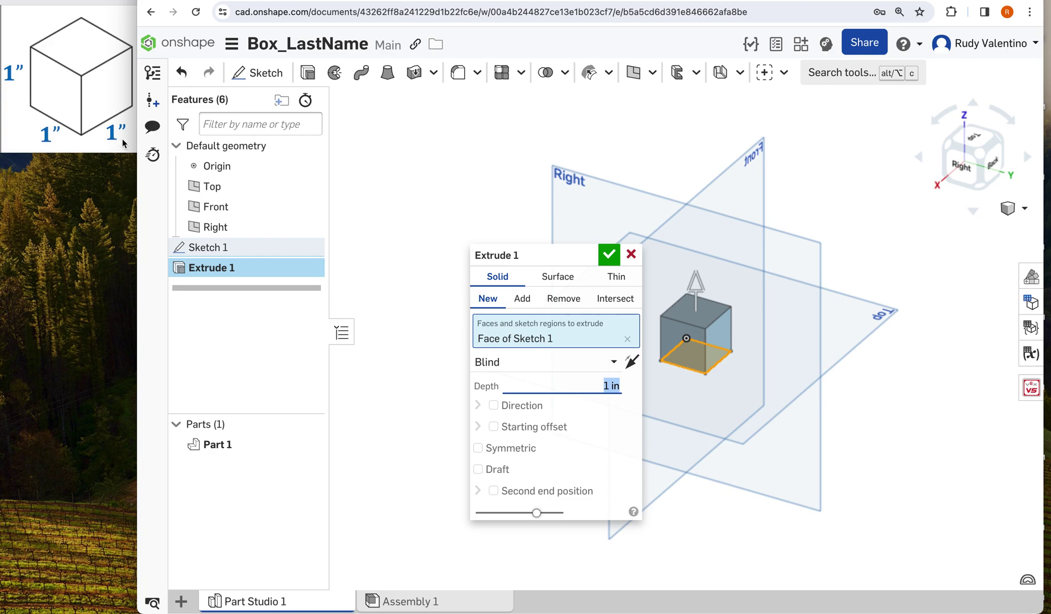
pyautogui.click(609, 256)
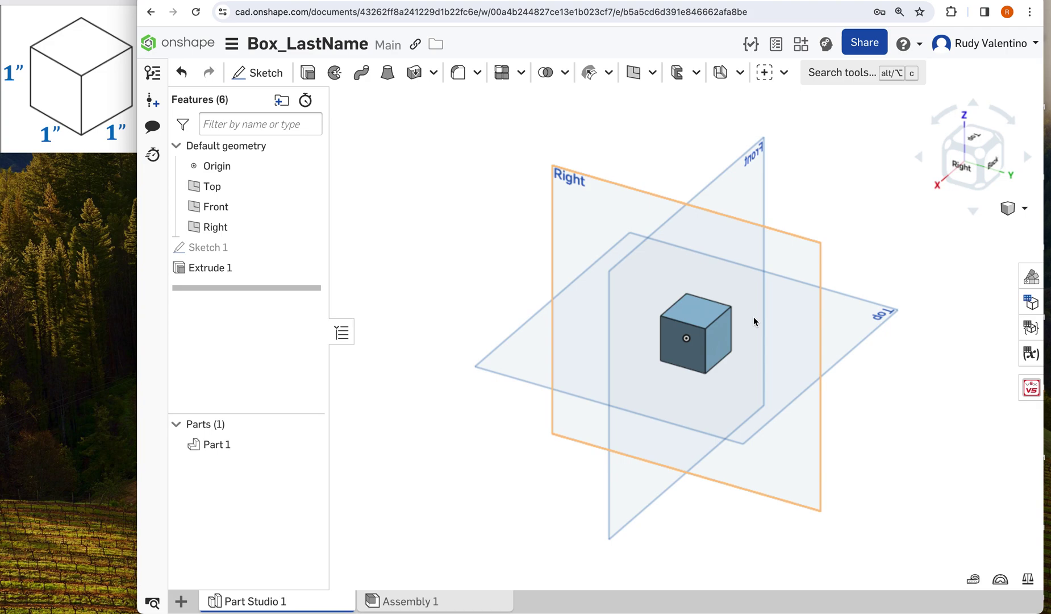
# Examine the finished cube up close, from opposite upper corners and straight from the right side.
pyautogui.scroll(5, 753, 315)
pyautogui.scroll(-3, 753, 315)
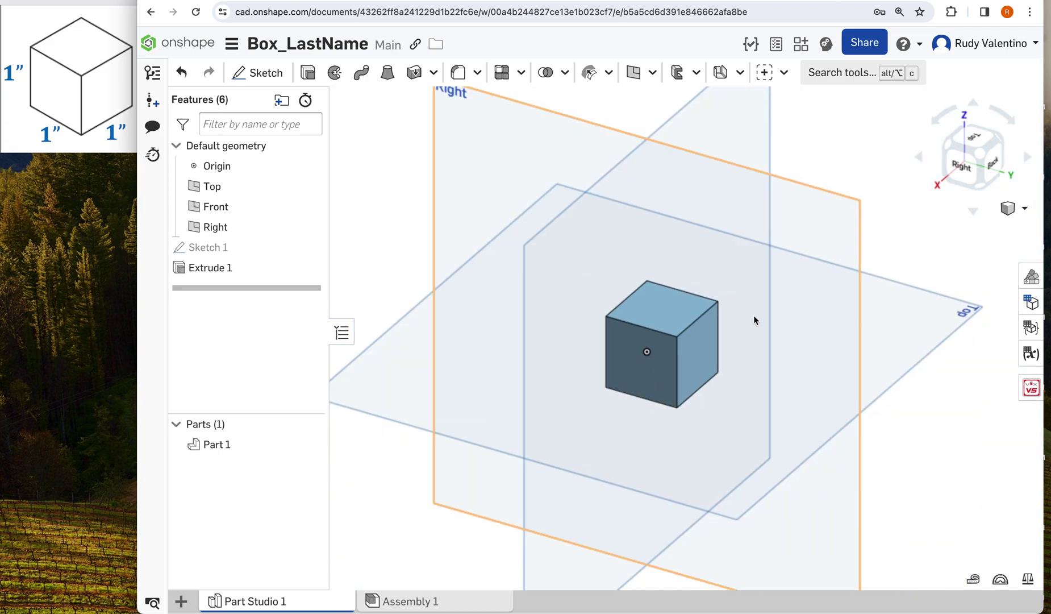
pyautogui.scroll(3, 752, 315)
pyautogui.scroll(-4, 753, 315)
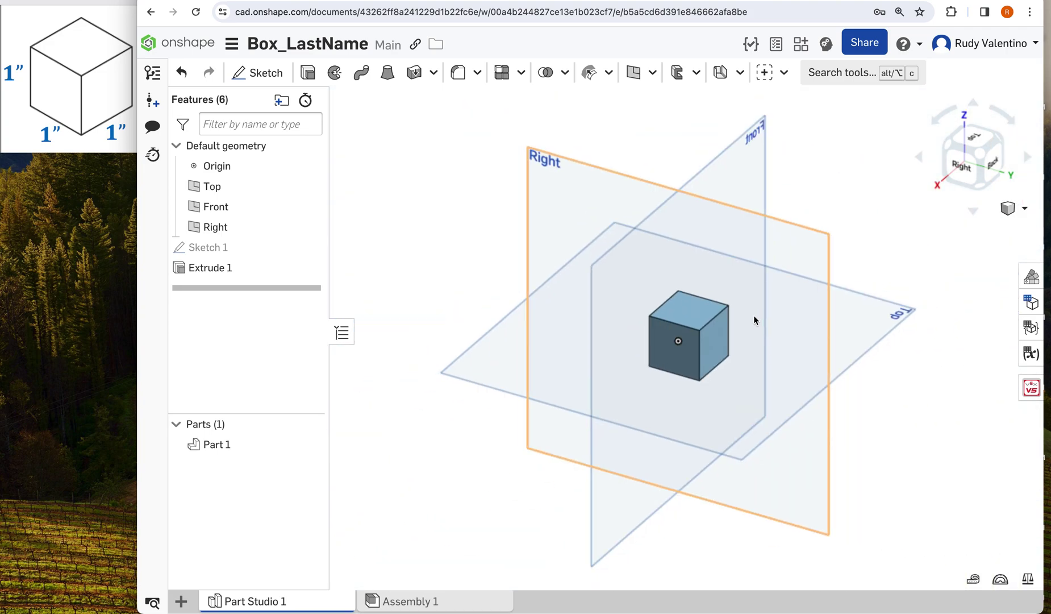
pyautogui.click(953, 147)
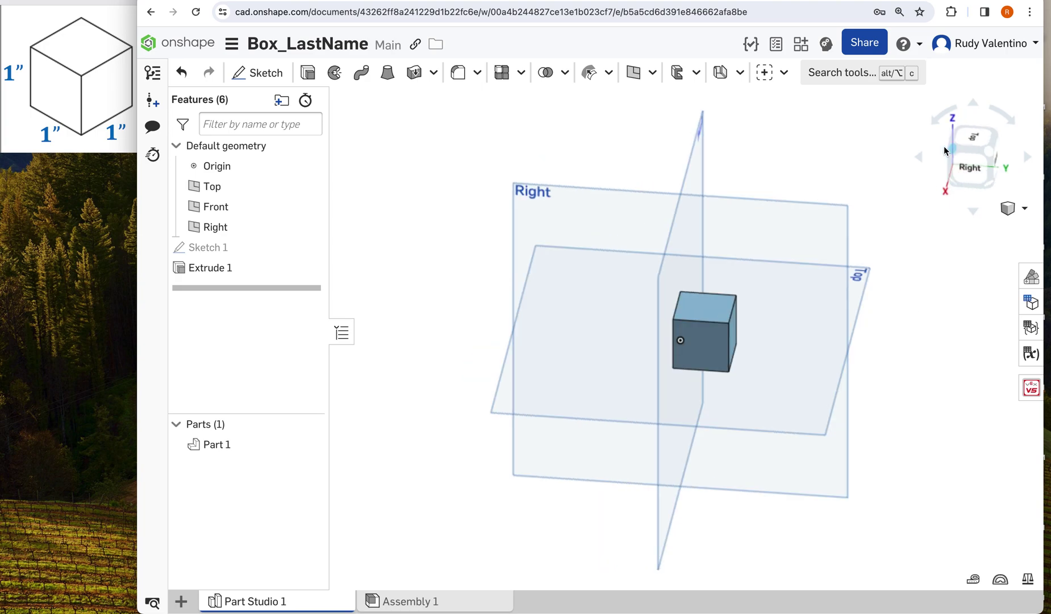
pyautogui.click(951, 148)
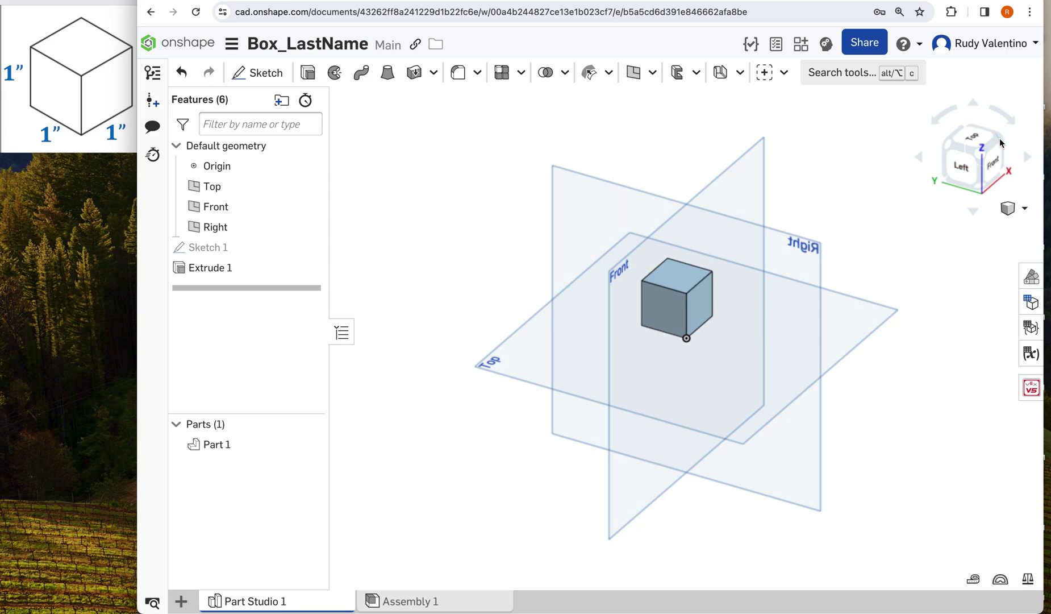
pyautogui.click(999, 145)
pyautogui.click(992, 162)
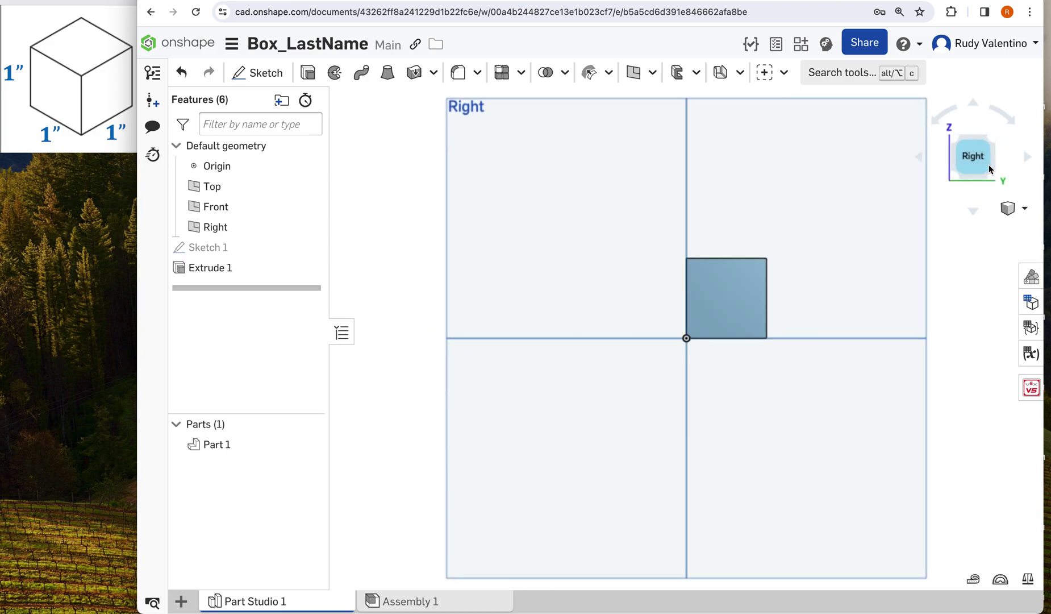
# Capture a screenshot of just the cube seen from an upper corner, and return to the Lesson 2.2 document folder.
pyautogui.click(989, 142)
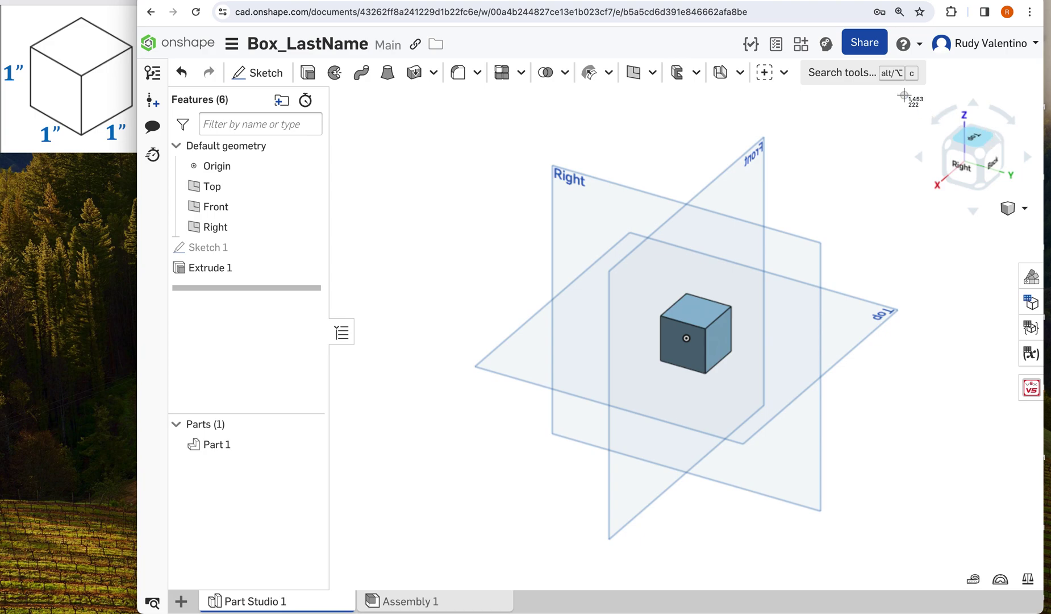
pyautogui.moveTo(637, 267); pyautogui.dragTo(762, 400)
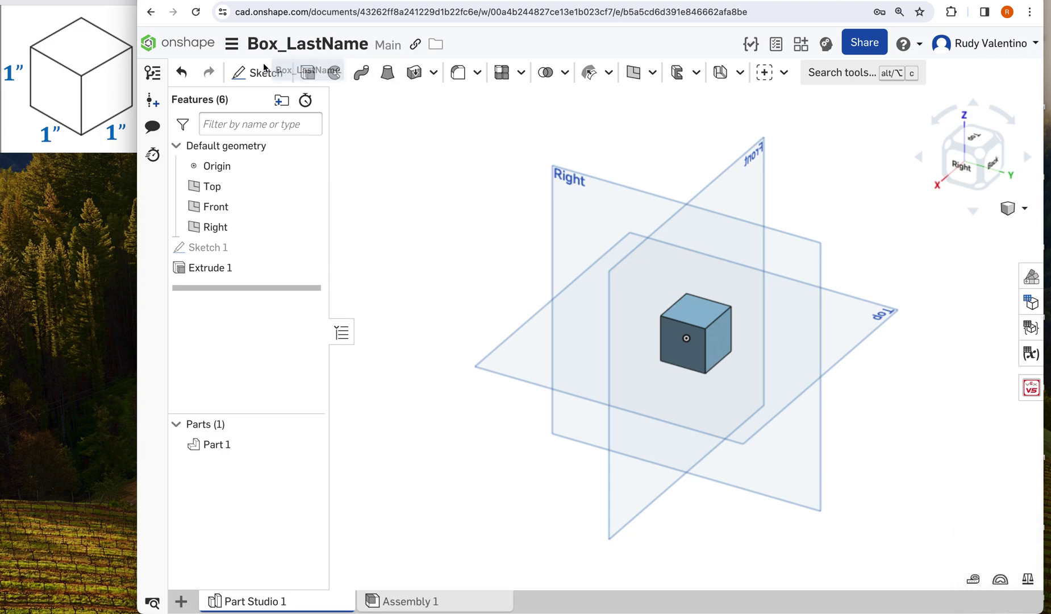
pyautogui.click(180, 45)
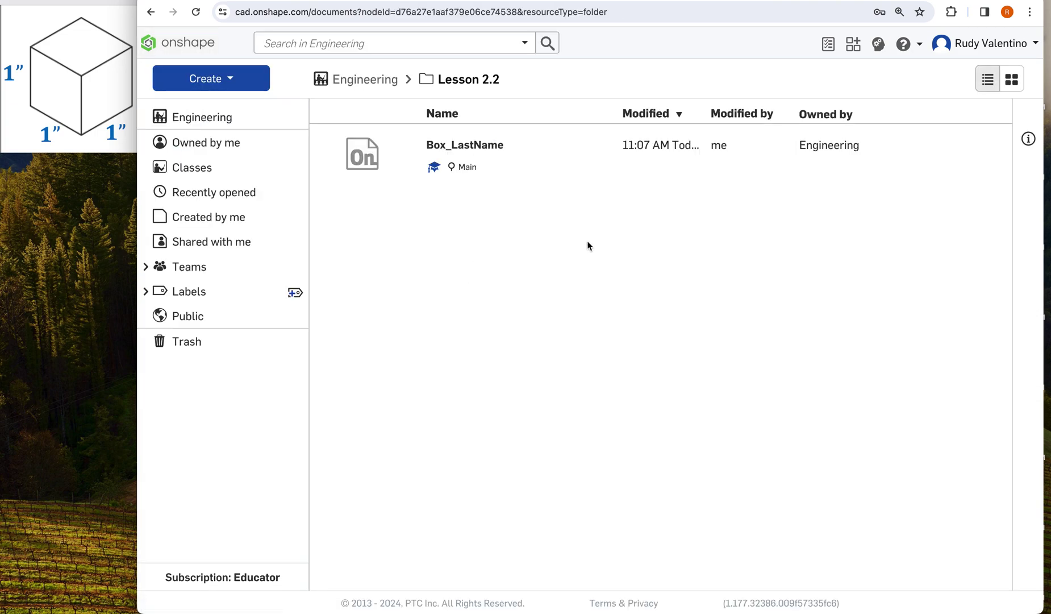